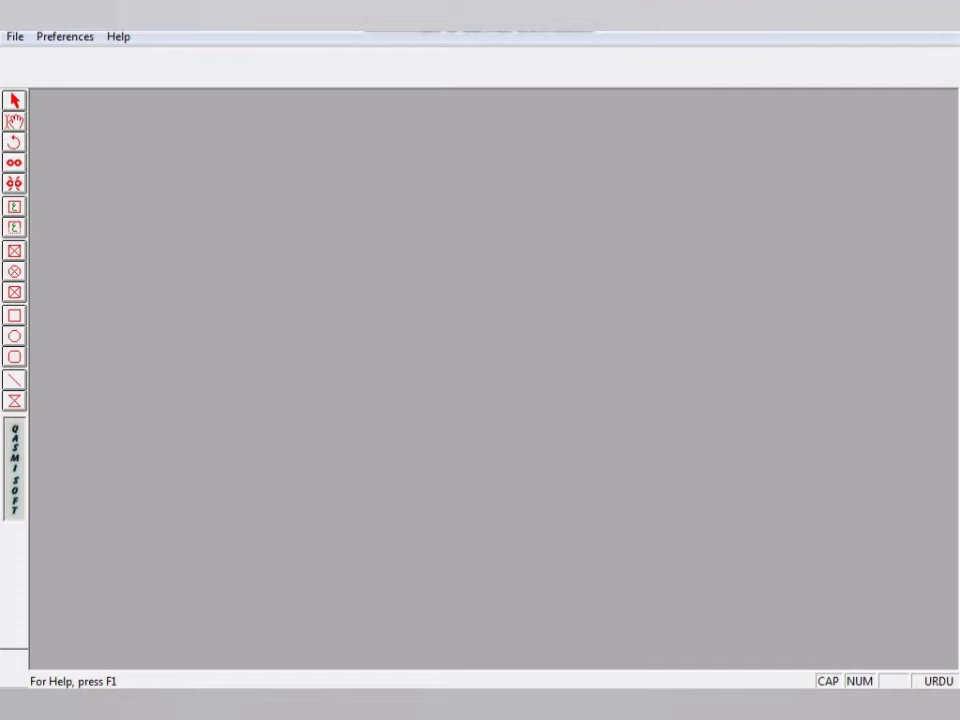
# - Create a new blank A4 portrait document and open the Symbols menu
pyautogui.hotkey('ctrl', 'n')
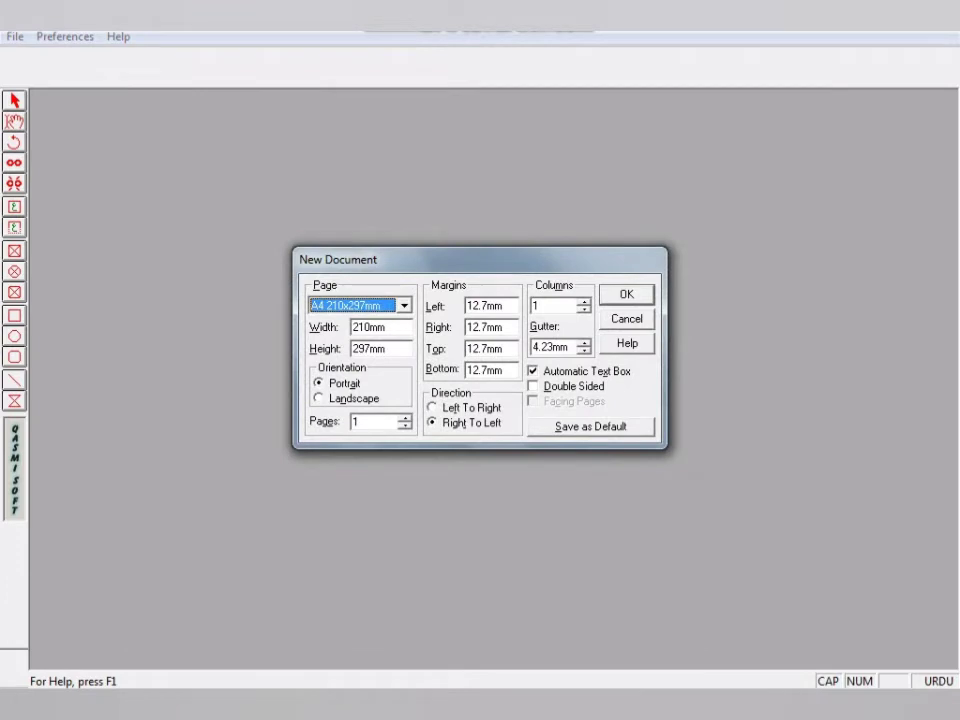
pyautogui.press('Return')
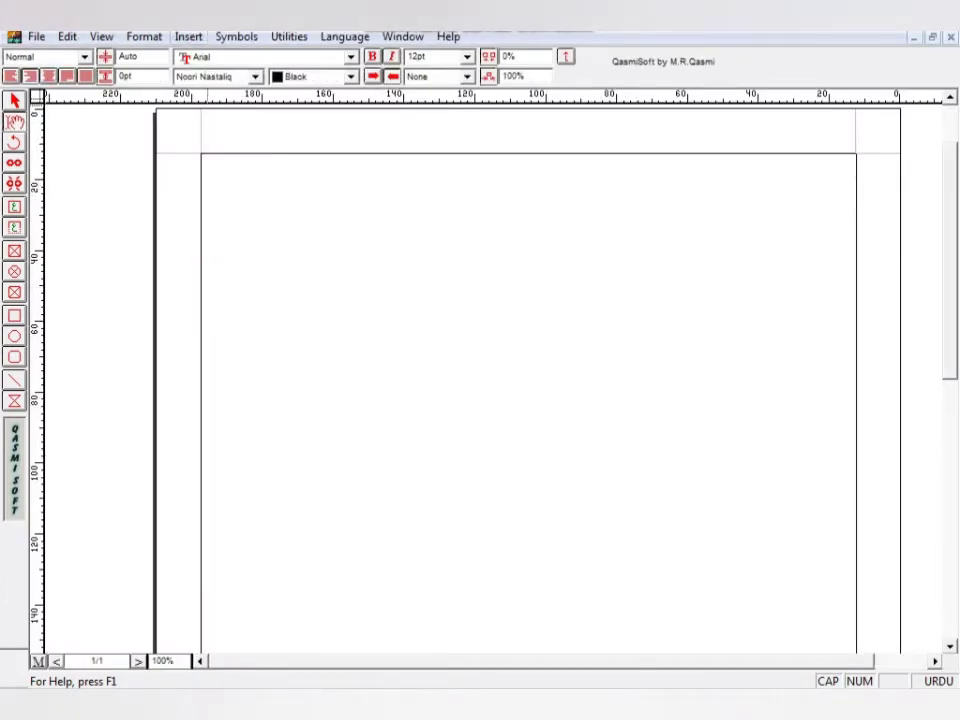
pyautogui.hotkey('alt', 'i')
pyautogui.press('Left')
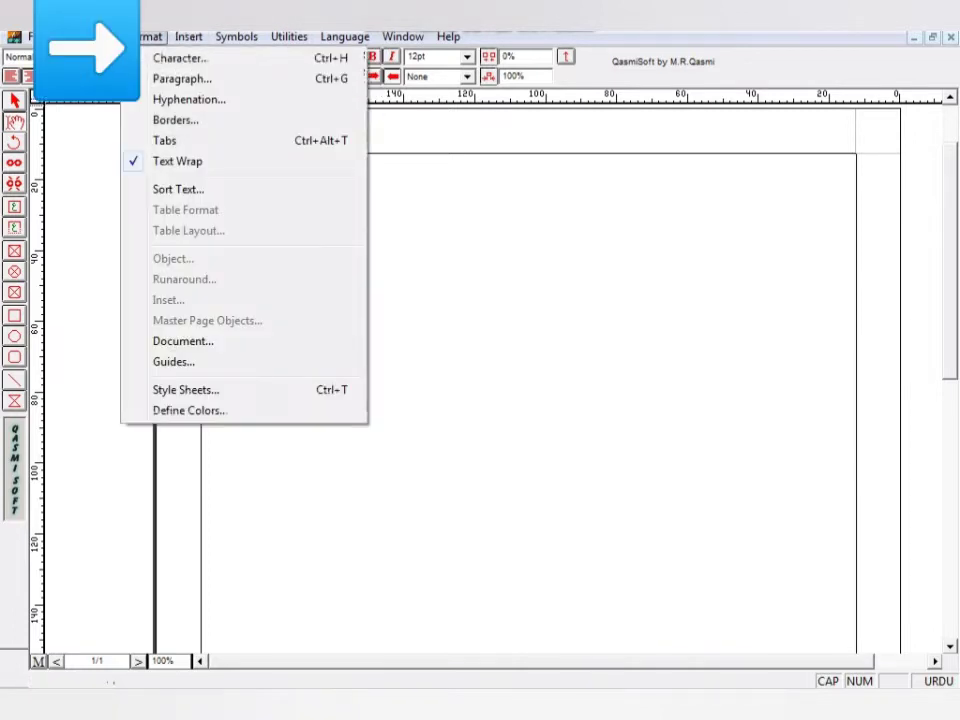
pyautogui.press('Right')
pyautogui.press('Right')
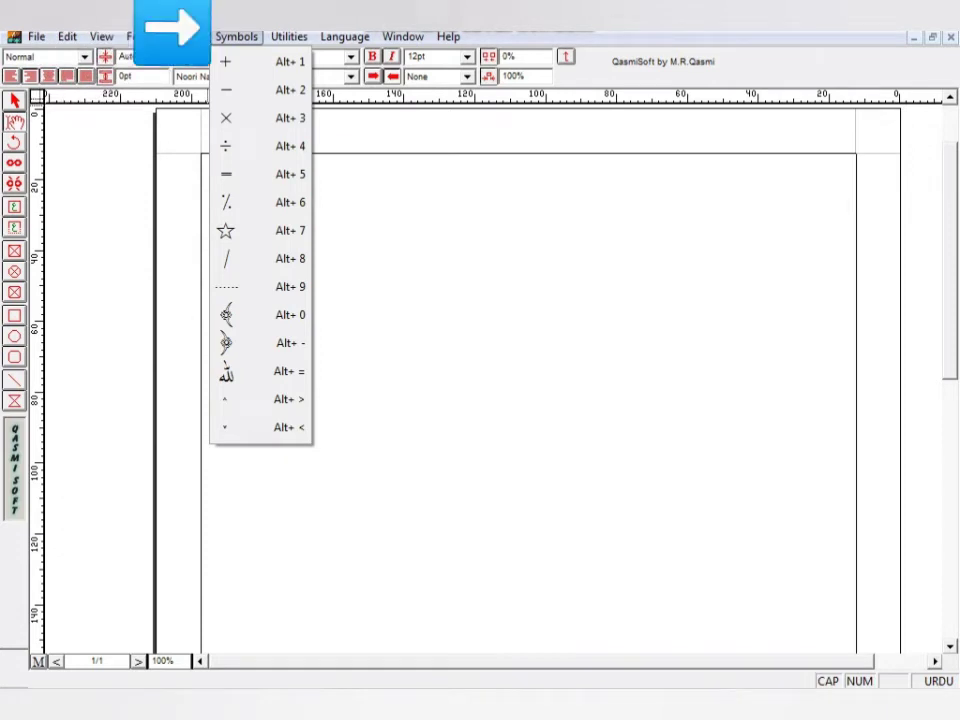
# - Browse the Symbols list past ×, ÷, star, dotted line and floral ornaments, then close it
pyautogui.press('Down')
pyautogui.press('Down')
pyautogui.press('Down')
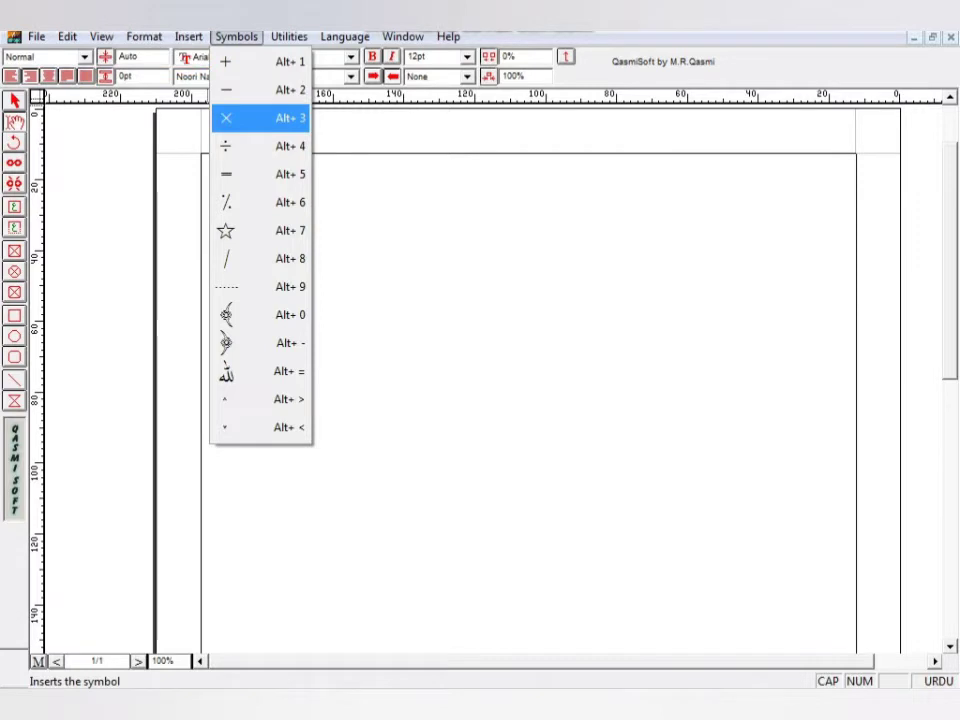
pyautogui.press('Down')
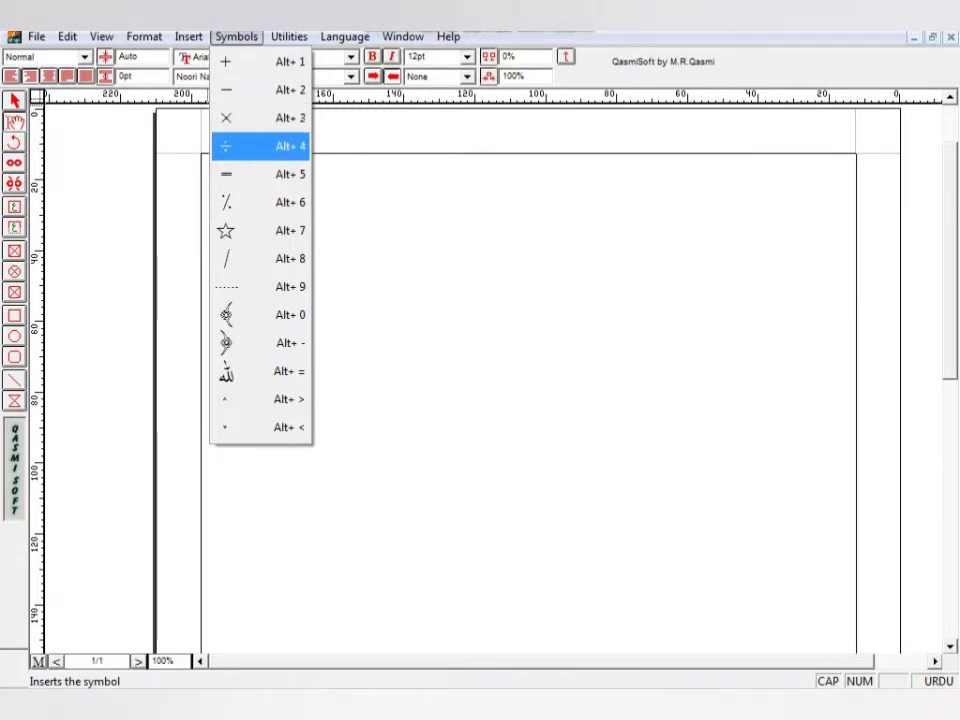
pyautogui.press('Down')
pyautogui.press('Down')
pyautogui.press('Down')
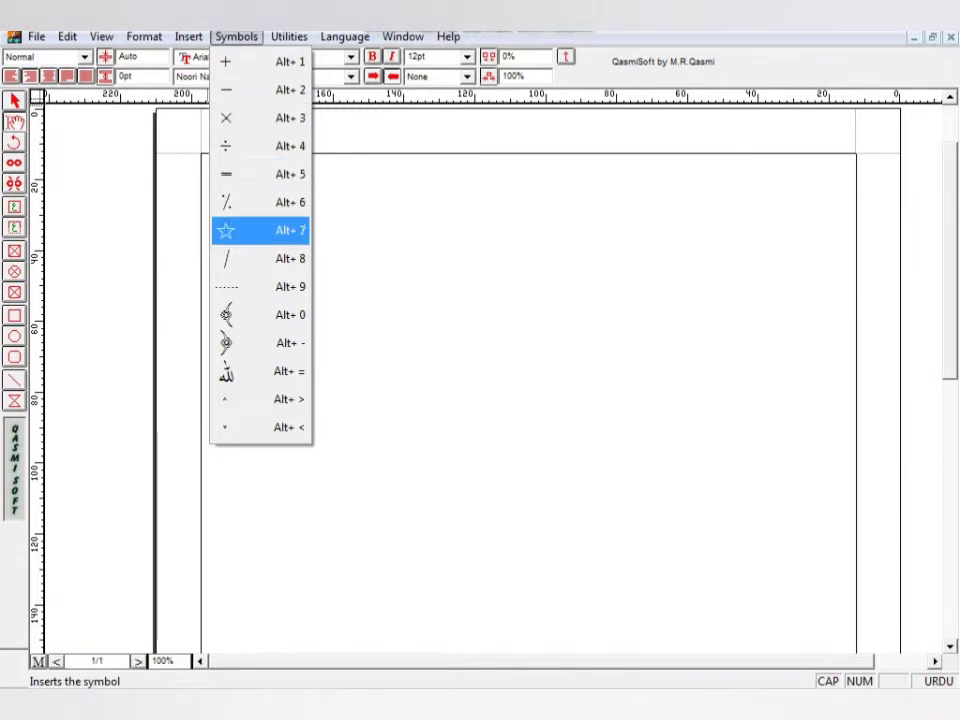
pyautogui.press('Down')
pyautogui.press('Down')
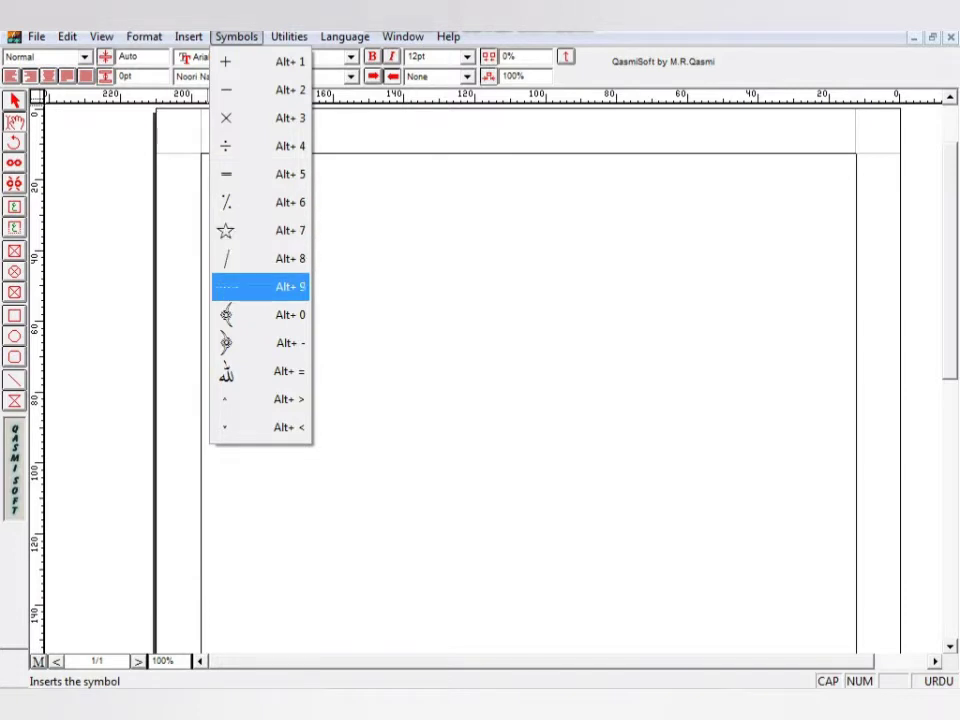
pyautogui.press('Down')
pyautogui.press('Down')
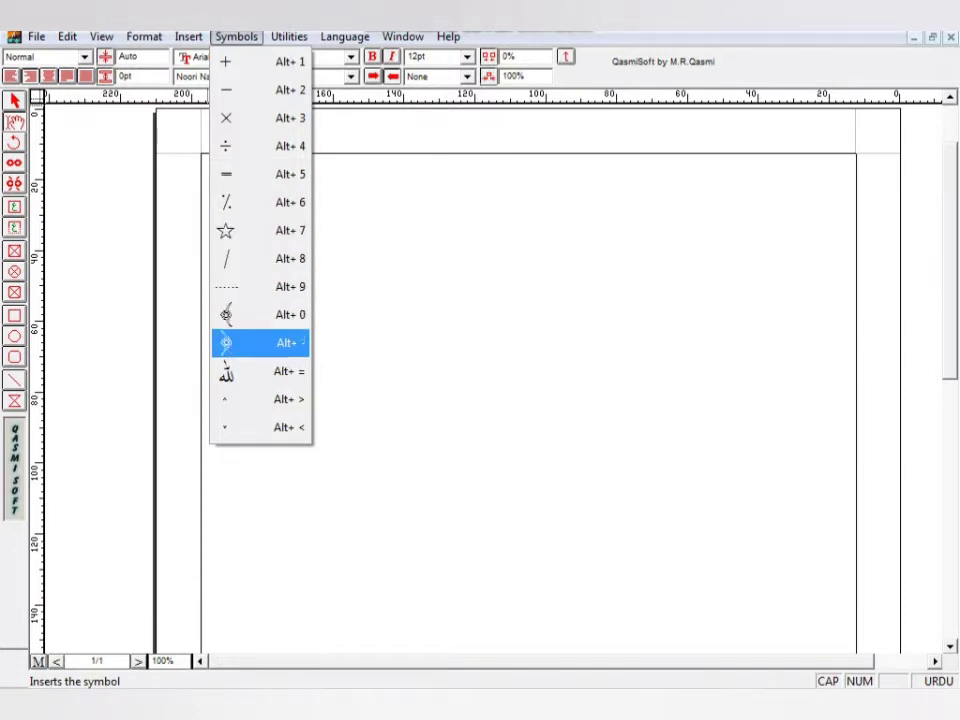
pyautogui.press('Down')
pyautogui.press('Down')
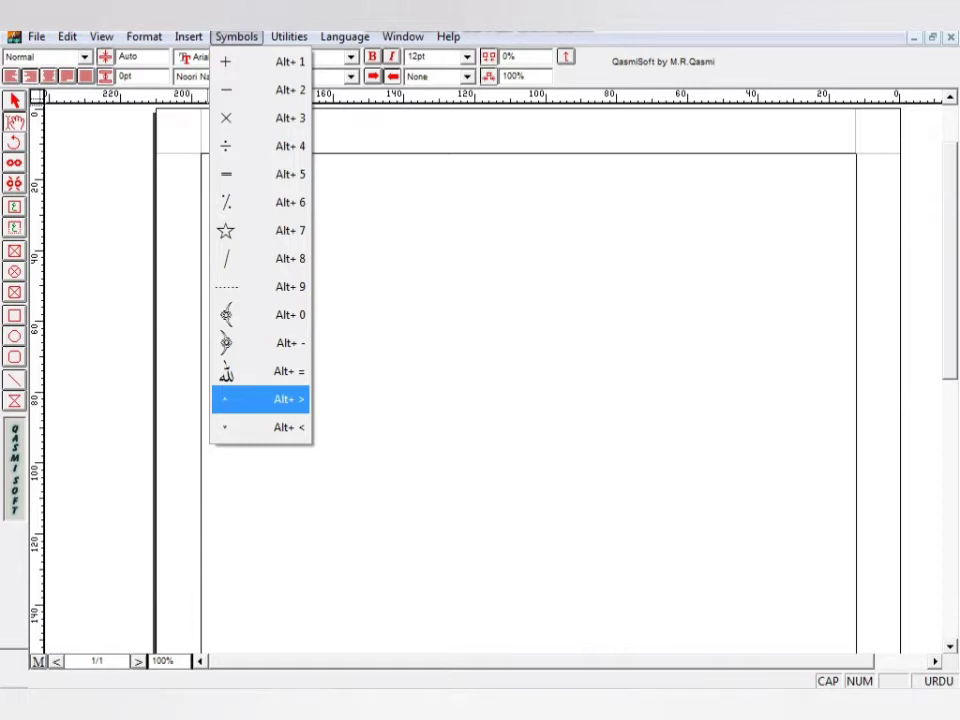
pyautogui.press('Escape')
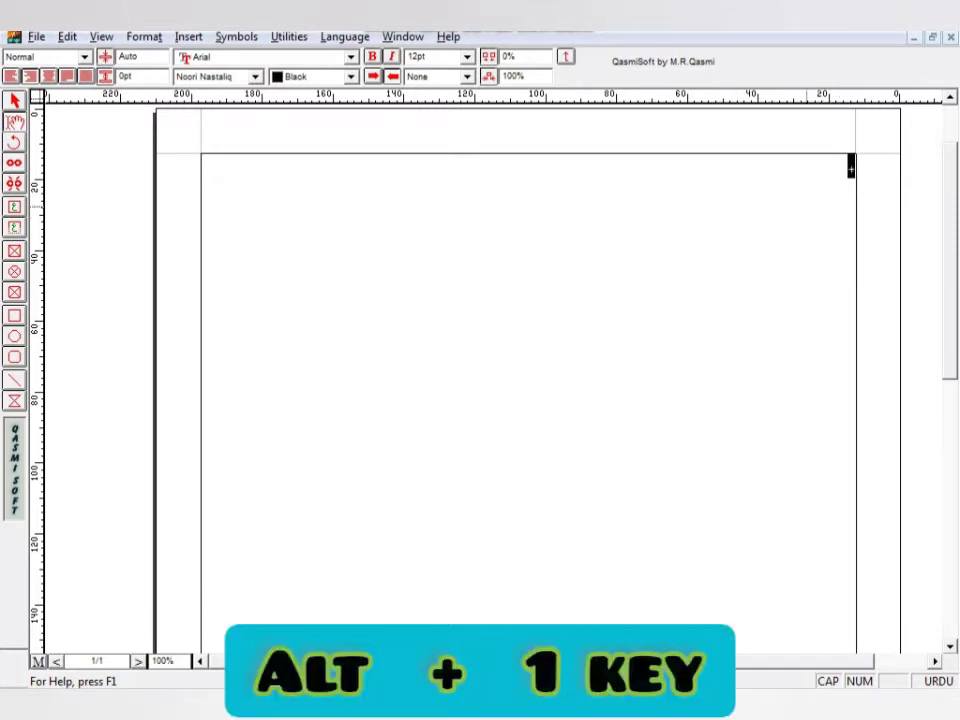
# - Enlarge the plus sign step by step through 83pt to 129pt, then deselect it
pyautogui.hotkey('alt', '1')
pyautogui.hotkey('alt', '1')
pyautogui.hotkey('alt', '1')
pyautogui.hotkey('alt', '1')
pyautogui.hotkey('alt', '1')
pyautogui.hotkey('alt', '1')
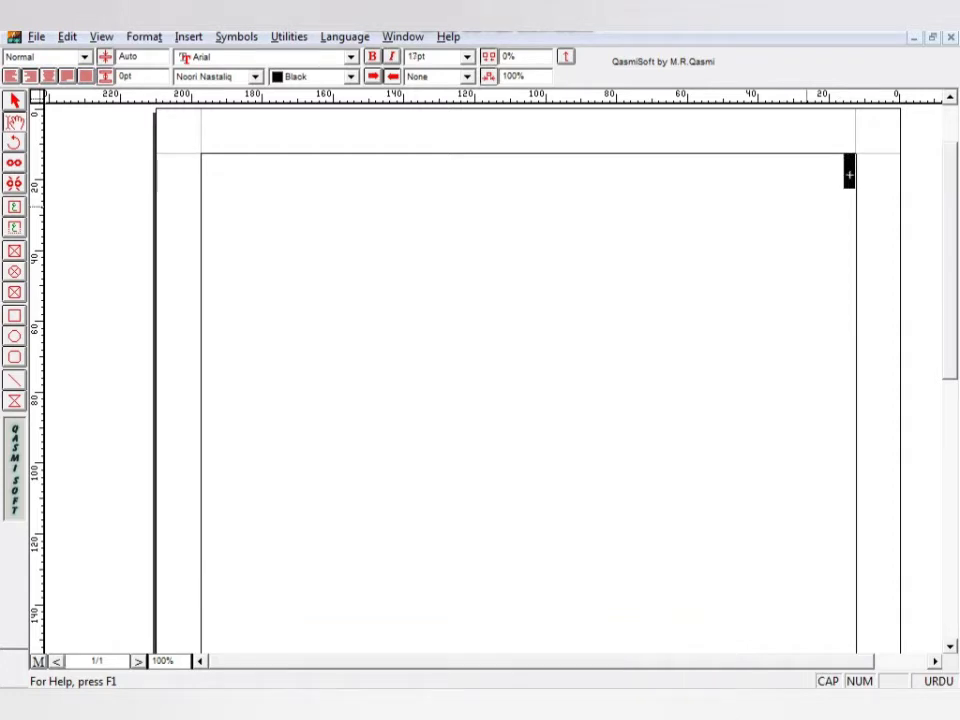
pyautogui.hotkey('alt', '1')
pyautogui.hotkey('alt', '1')
pyautogui.hotkey('alt', '1')
pyautogui.hotkey('alt', '1')
pyautogui.hotkey('alt', '1')
pyautogui.hotkey('alt', '1')
pyautogui.hotkey('alt', '1')
pyautogui.hotkey('alt', '1')
pyautogui.hotkey('alt', '1')
pyautogui.hotkey('alt', '1')
pyautogui.hotkey('alt', '1')
pyautogui.hotkey('alt', '1')
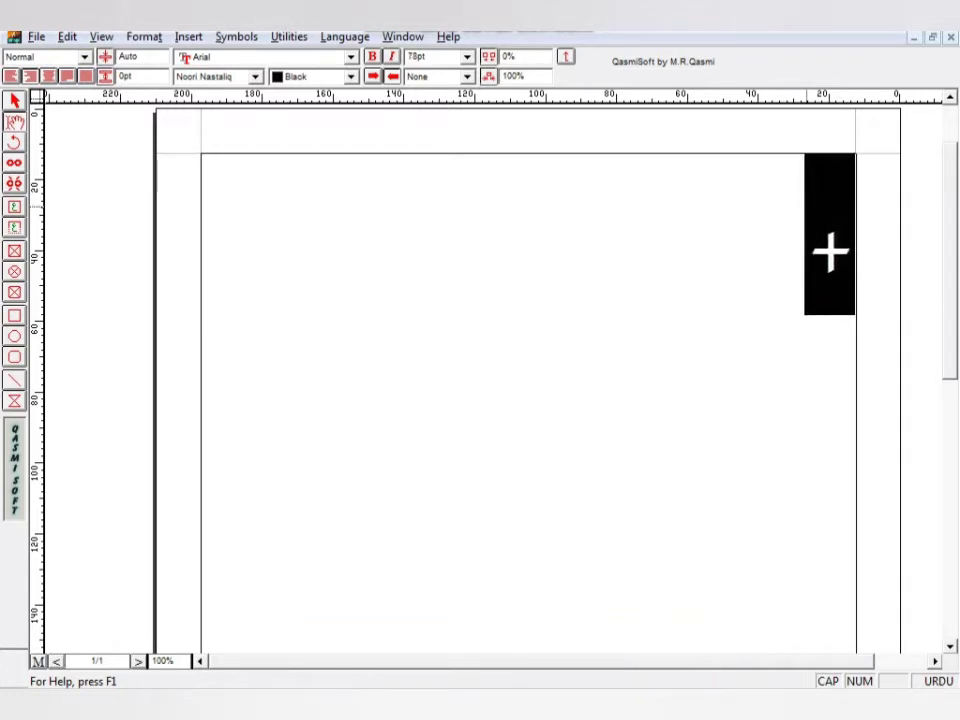
pyautogui.hotkey('alt', '1')
pyautogui.hotkey('alt', '1')
pyautogui.hotkey('alt', '1')
pyautogui.hotkey('alt', '1')
pyautogui.hotkey('alt', '1')
pyautogui.hotkey('alt', '1')
pyautogui.hotkey('alt', '1')
pyautogui.hotkey('alt', '1')
pyautogui.hotkey('alt', '1')
pyautogui.hotkey('alt', '1')
pyautogui.hotkey('alt', '1')
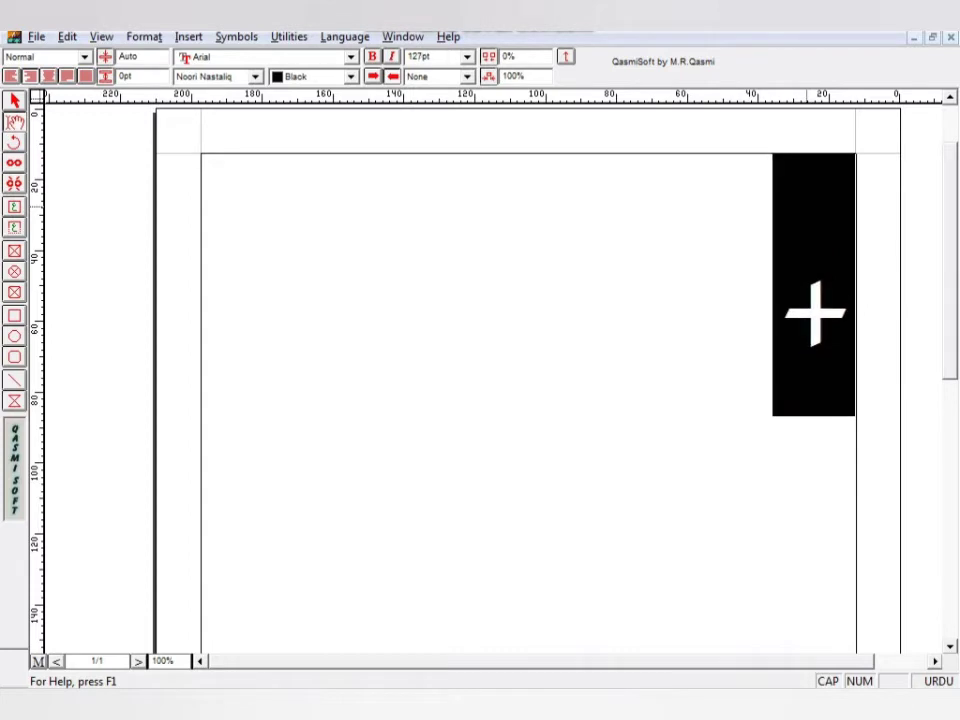
pyautogui.hotkey('alt', '1')
pyautogui.hotkey('alt', '1')
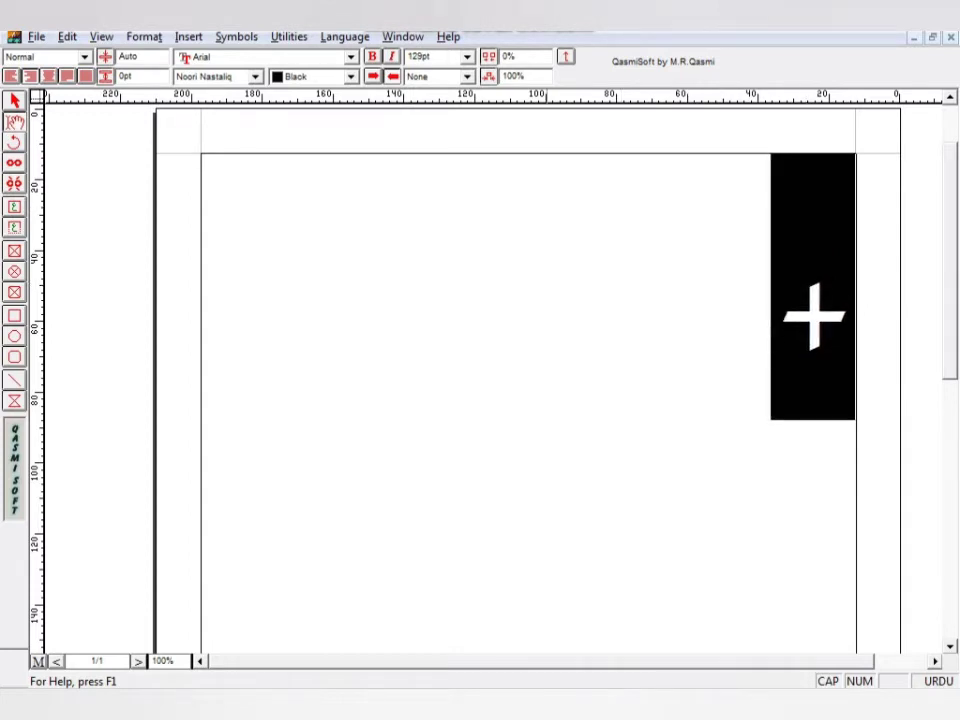
pyautogui.hotkey('alt', '2')
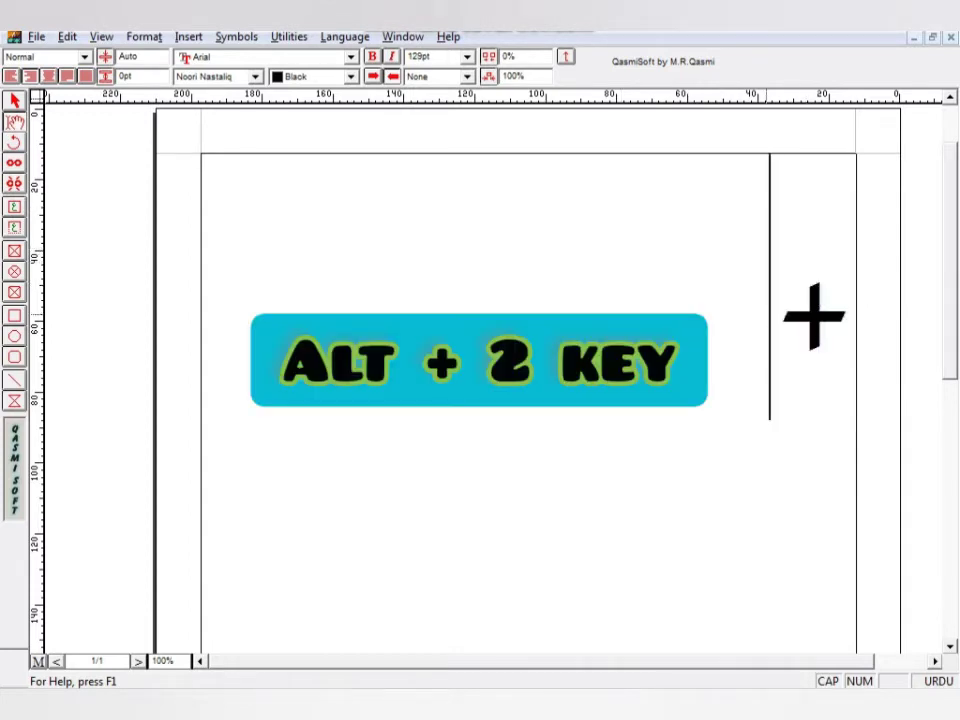
# - Add minus, ×, ÷, =, % and an outline star leftward along the first line
pyautogui.write('-')
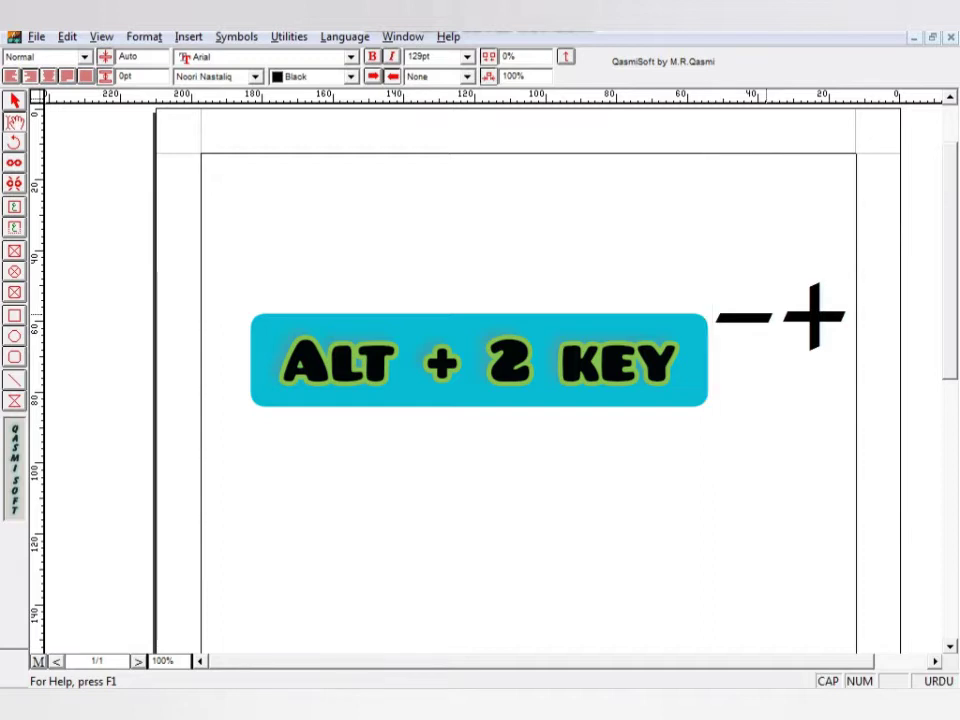
pyautogui.hotkey('alt', '3')
pyautogui.write('x')
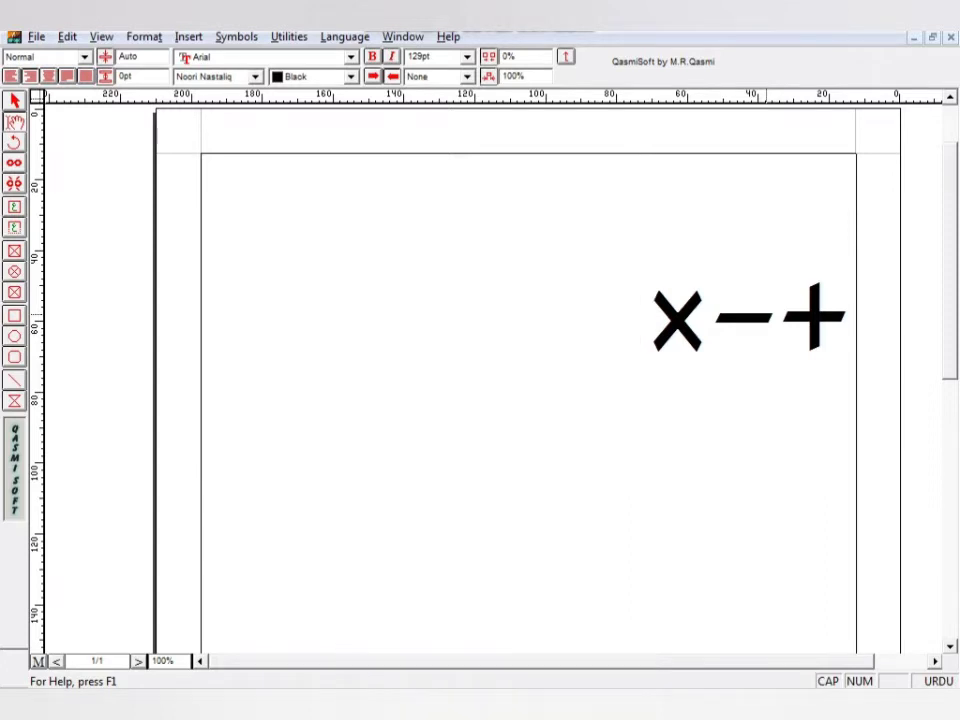
pyautogui.hotkey('alt', '4')
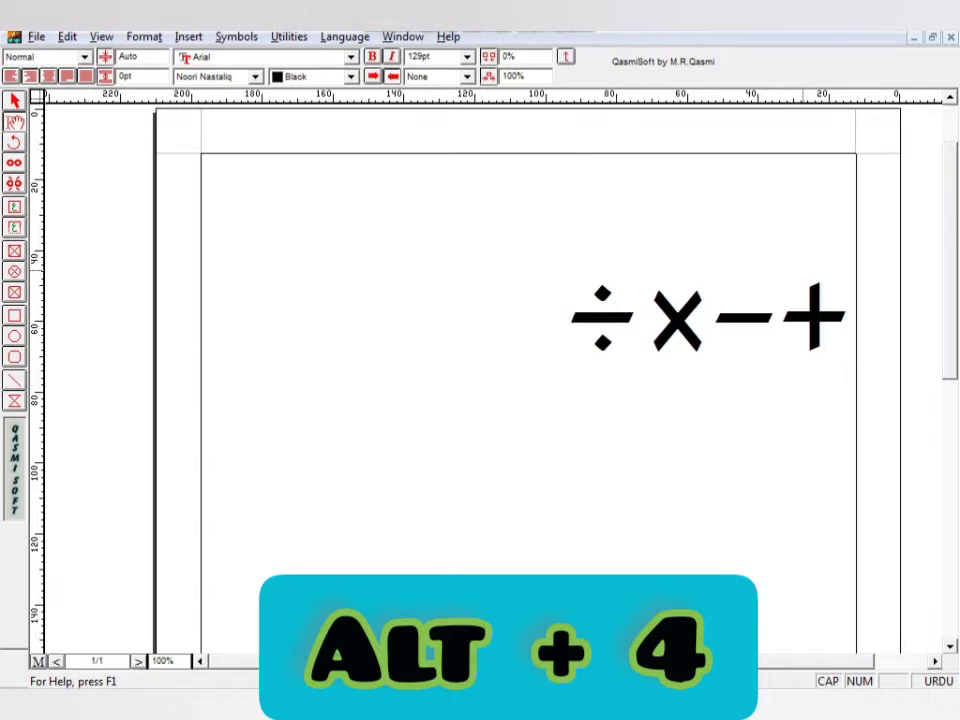
pyautogui.hotkey('alt', '5')
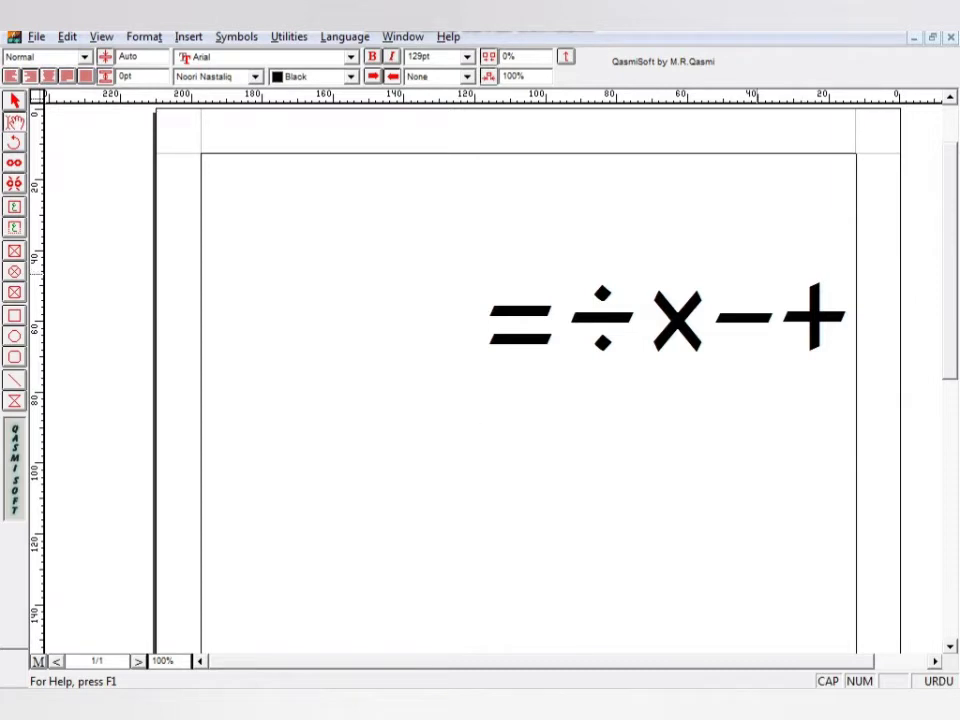
pyautogui.hotkey('alt', '6')
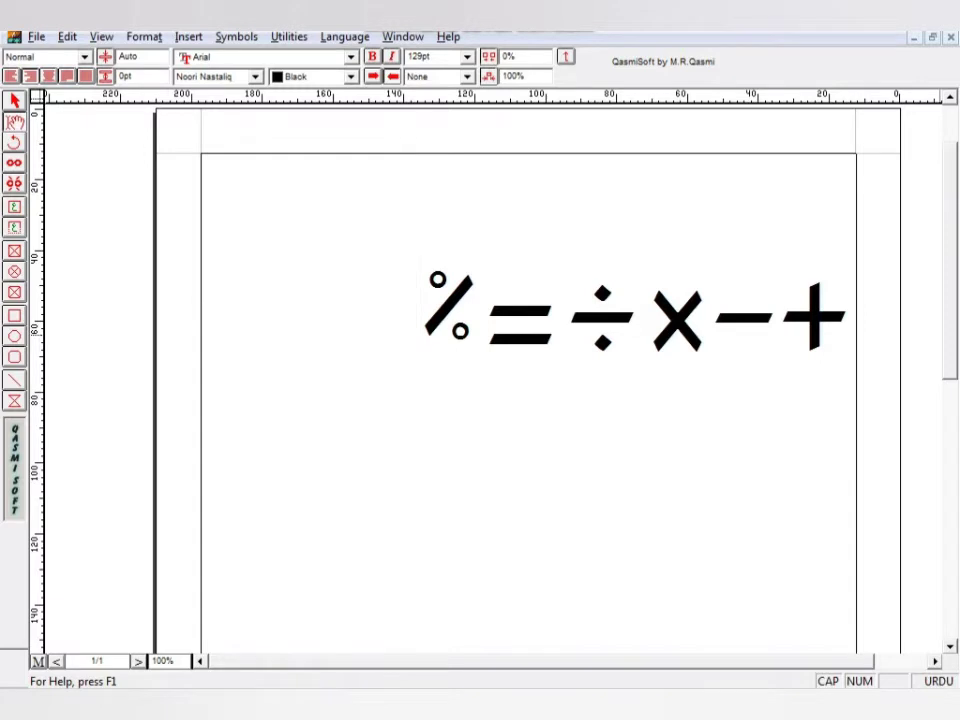
pyautogui.hotkey('alt', '7')
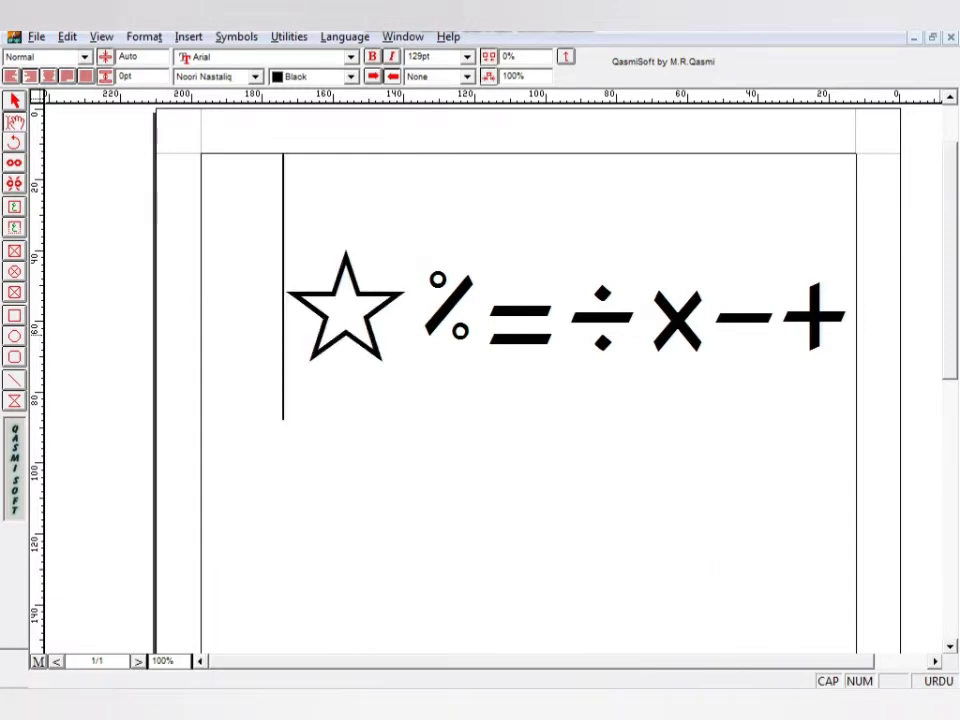
# - Add a slash before the star, then a dotted line and two floral ornaments on a second line
pyautogui.hotkey('alt', '8')
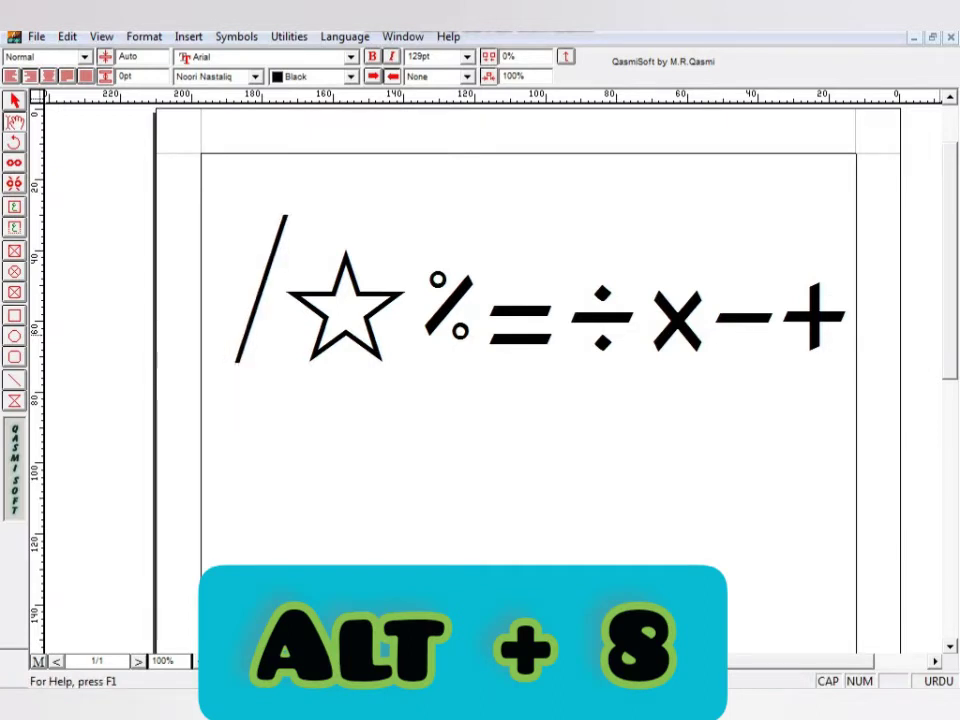
pyautogui.hotkey('alt', '9')
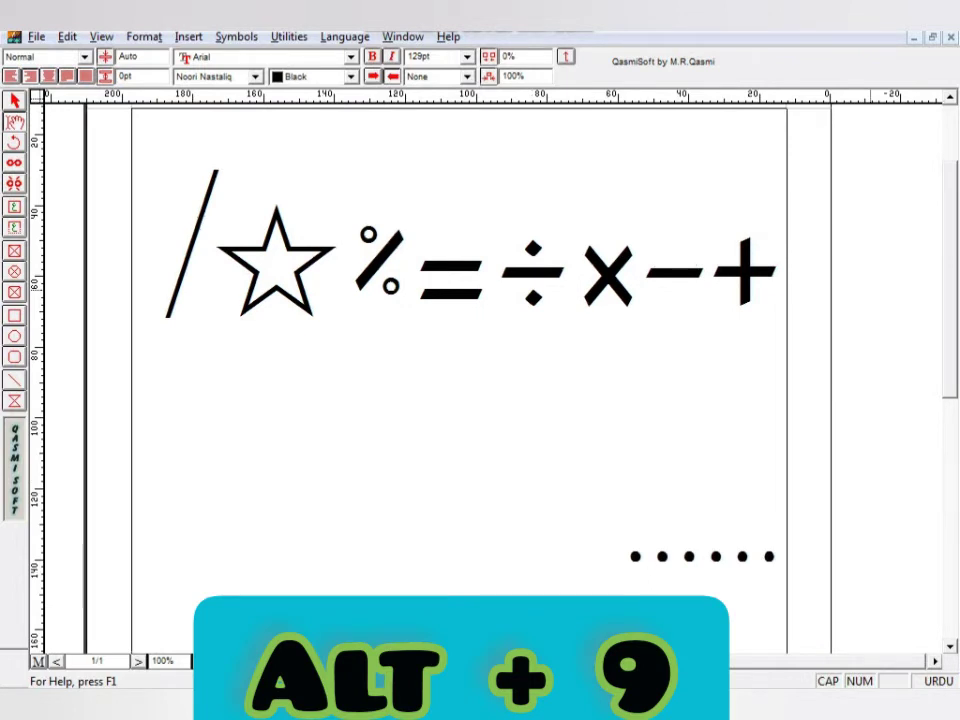
pyautogui.hotkey('alt', '0')
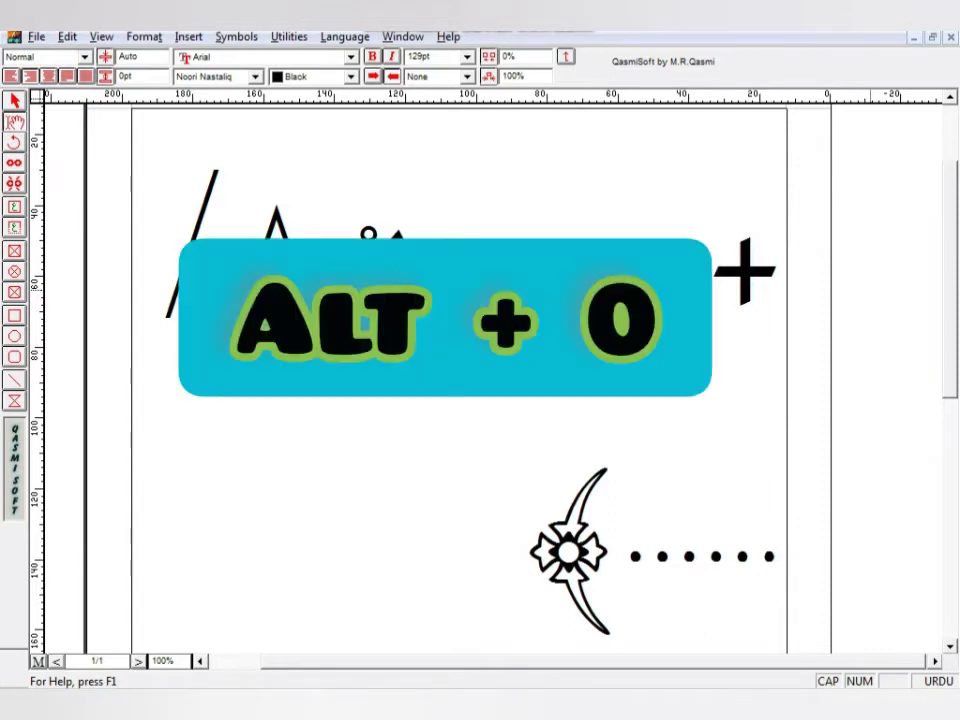
pyautogui.hotkey('alt', '0')
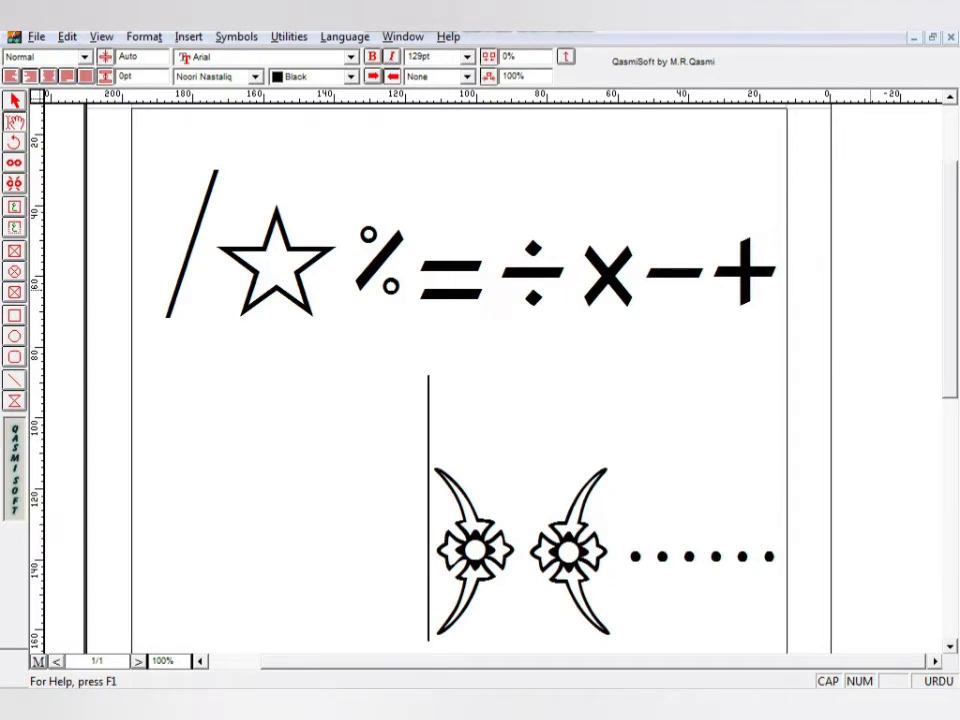
# - Remove a stray caret, then add upward and downward caret marks left of the floral ornaments
pyautogui.write('^')
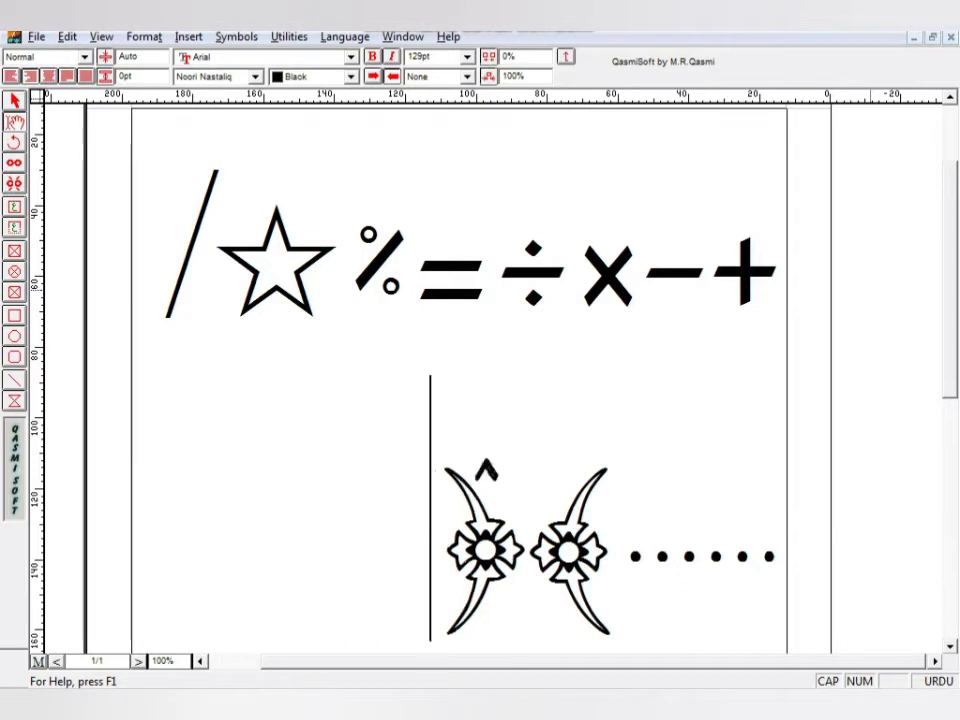
pyautogui.press('BackSpace')
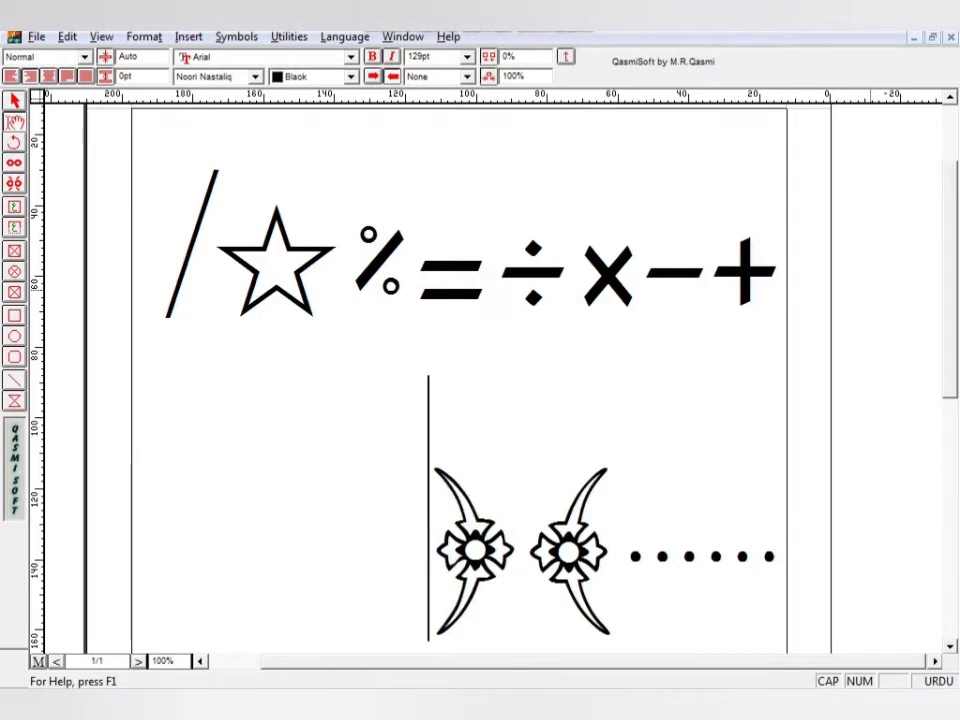
pyautogui.hotkey('alt', '>')
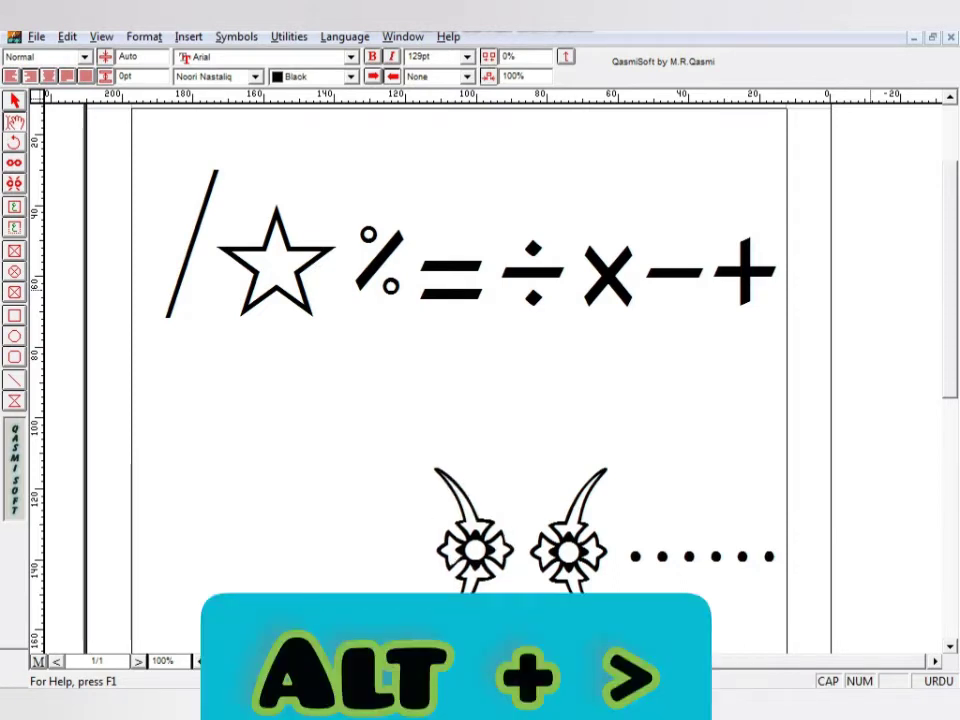
pyautogui.write('^')
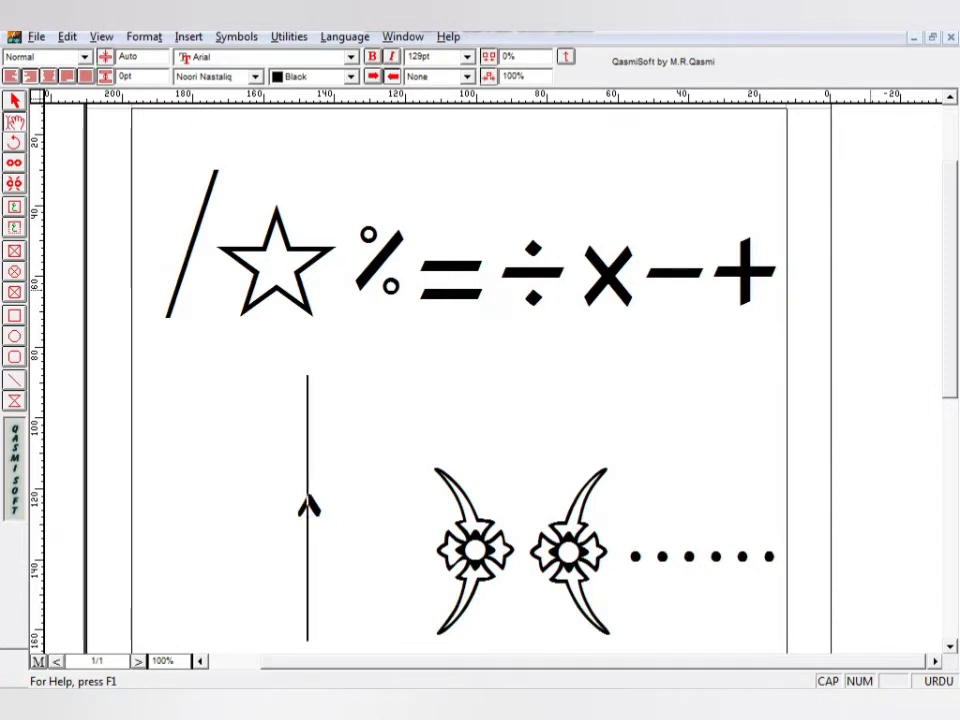
pyautogui.press('alt+less')
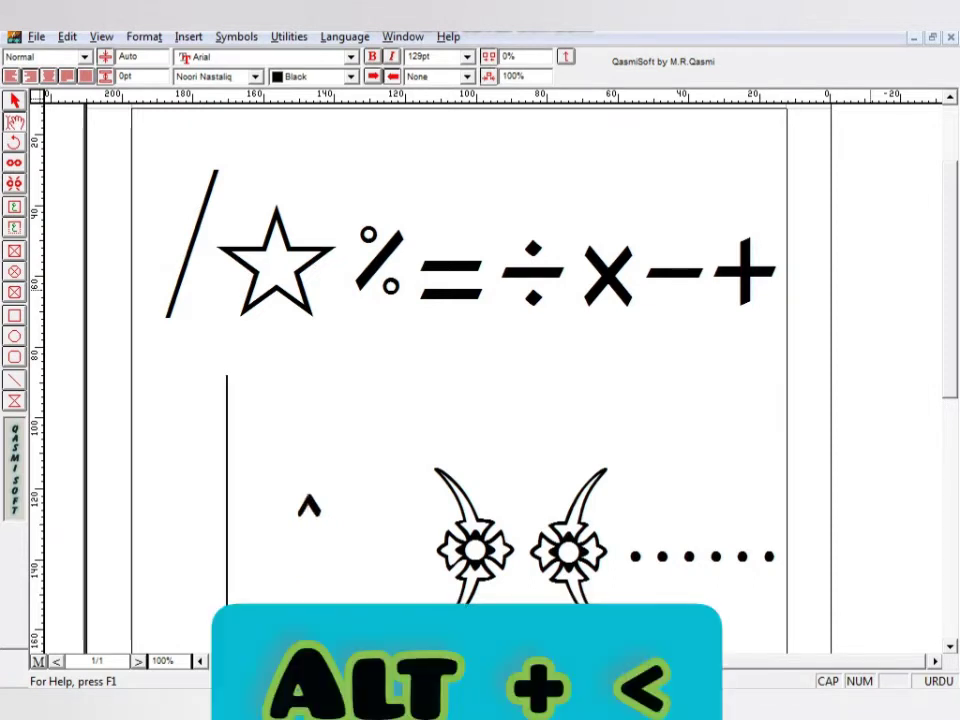
pyautogui.write('^')
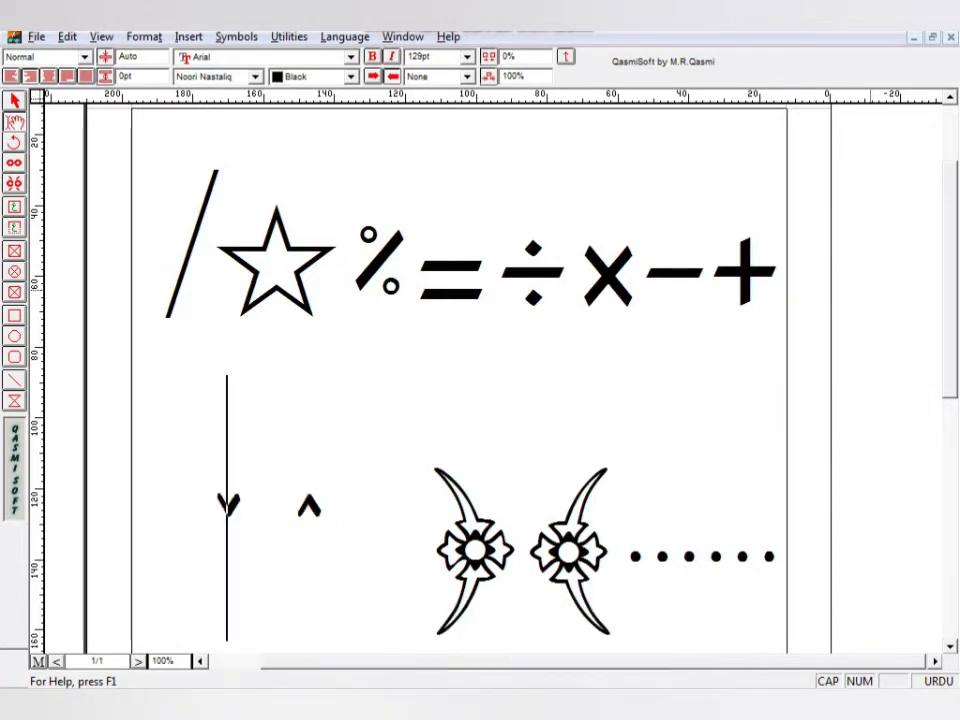